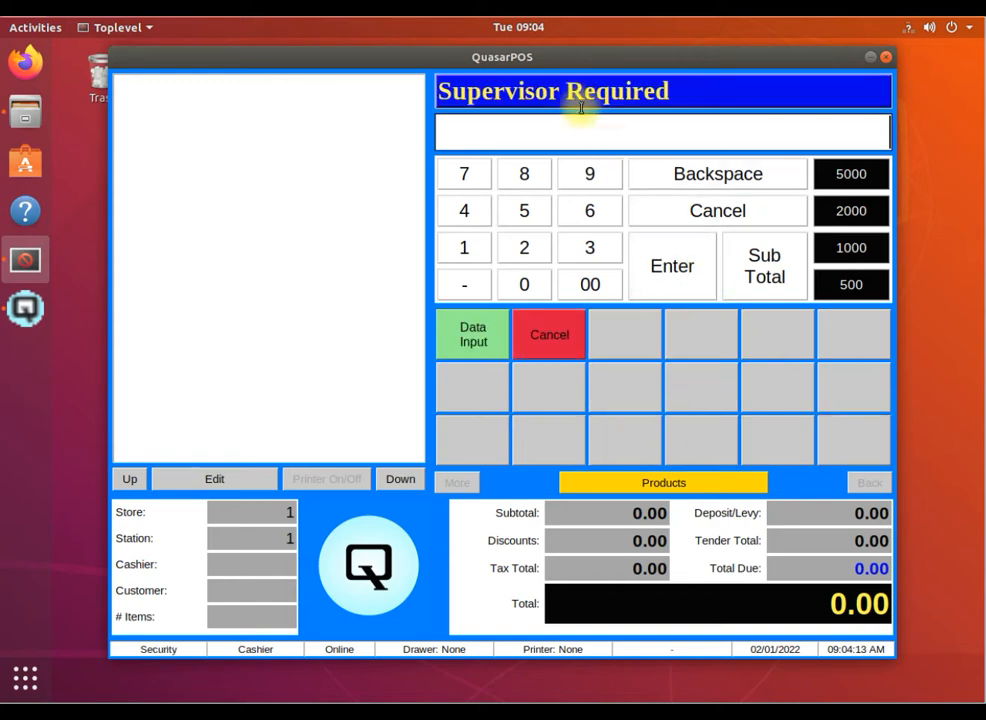
# Unlock Configure Till with the supervisor code and toggle the Login Every Time option
pyautogui.click(594, 173)
pyautogui.click(594, 173)
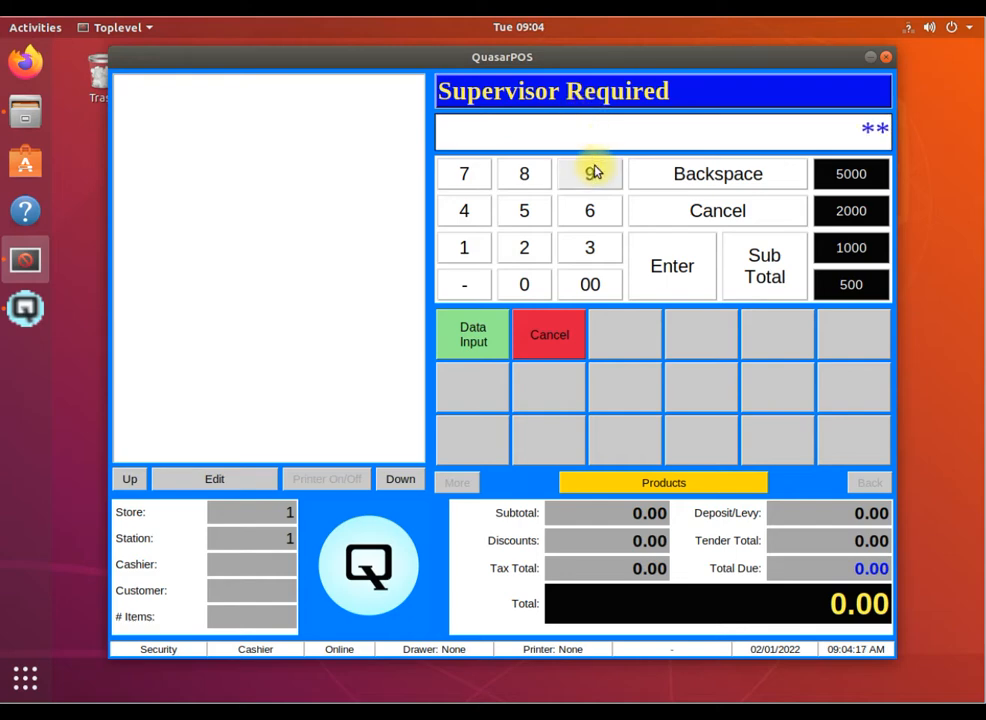
pyautogui.click(594, 173)
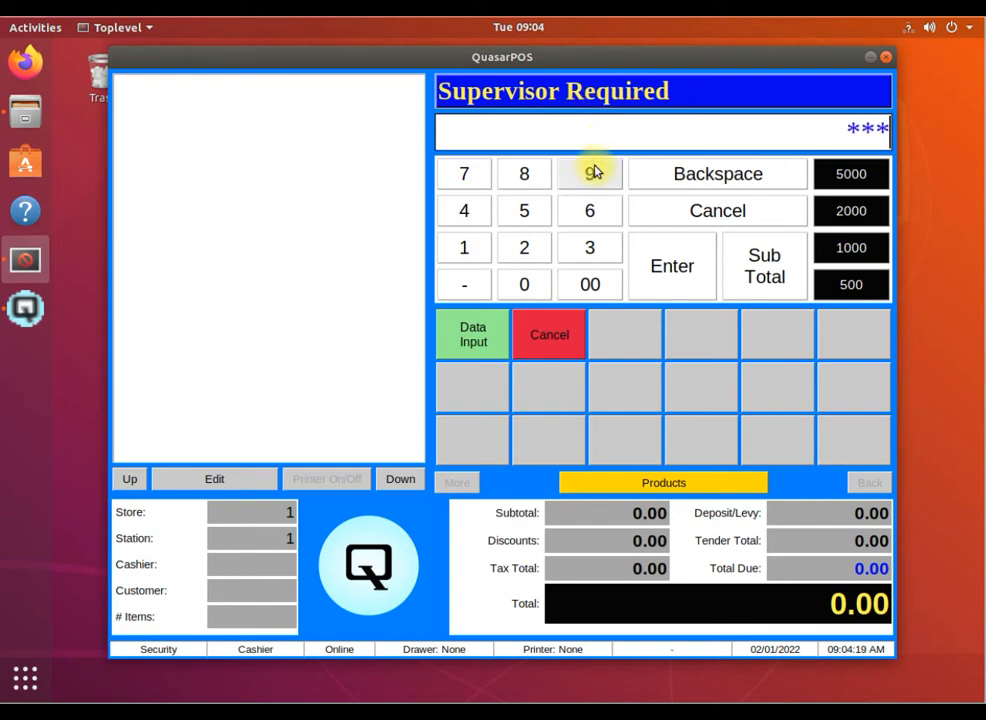
pyautogui.click(683, 287)
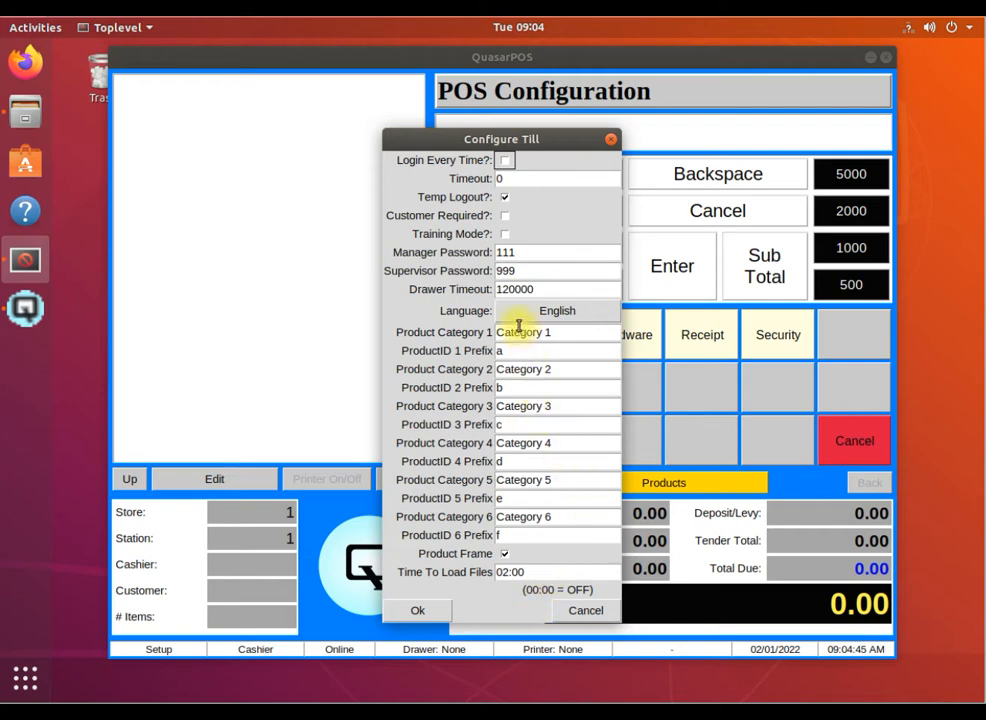
pyautogui.click(505, 160)
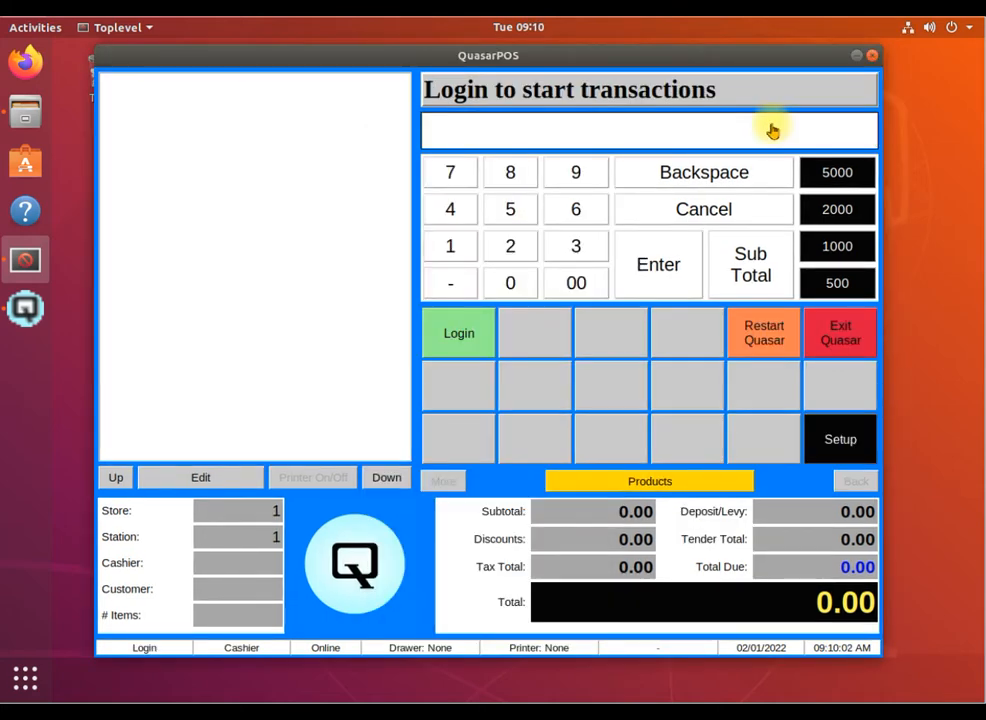
# Log in with the cashier id and password
pyautogui.write('100')
pyautogui.press('Return')
pyautogui.write('100')
pyautogui.press('Return')
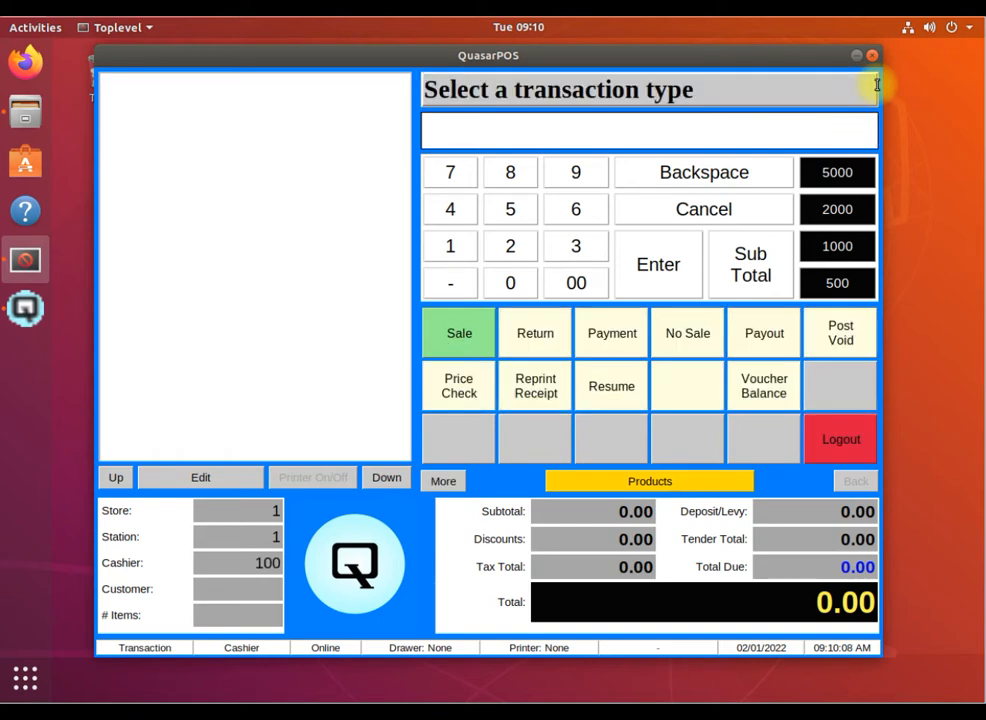
# Sell one Romaine lettuce (item 5119) for 5.00 cash, then log out
pyautogui.click(462, 325)
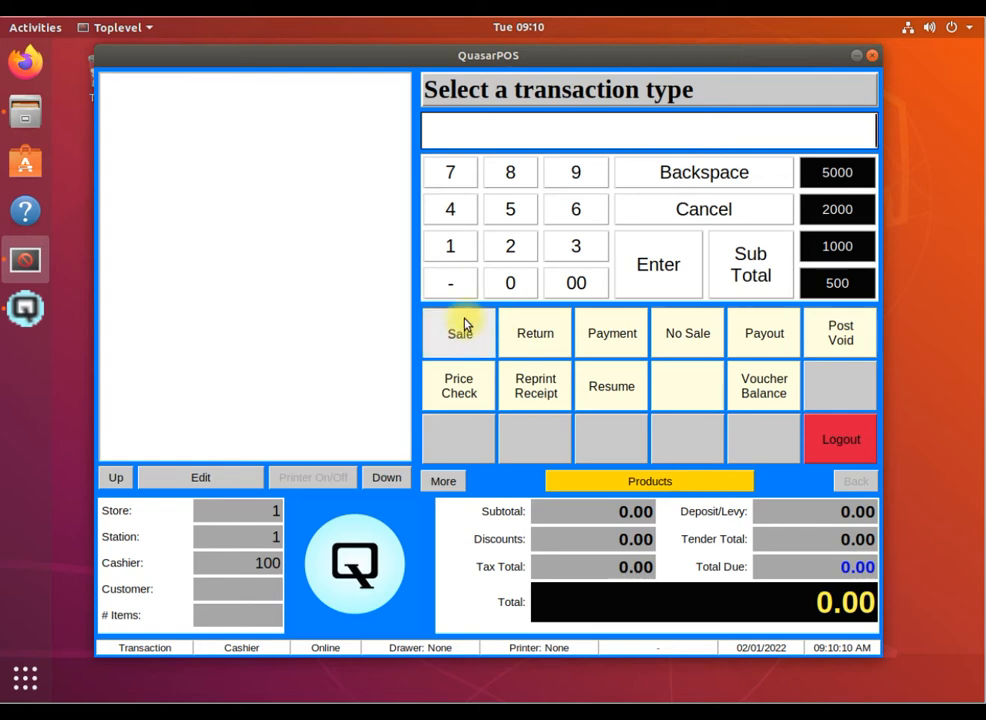
pyautogui.write('5119')
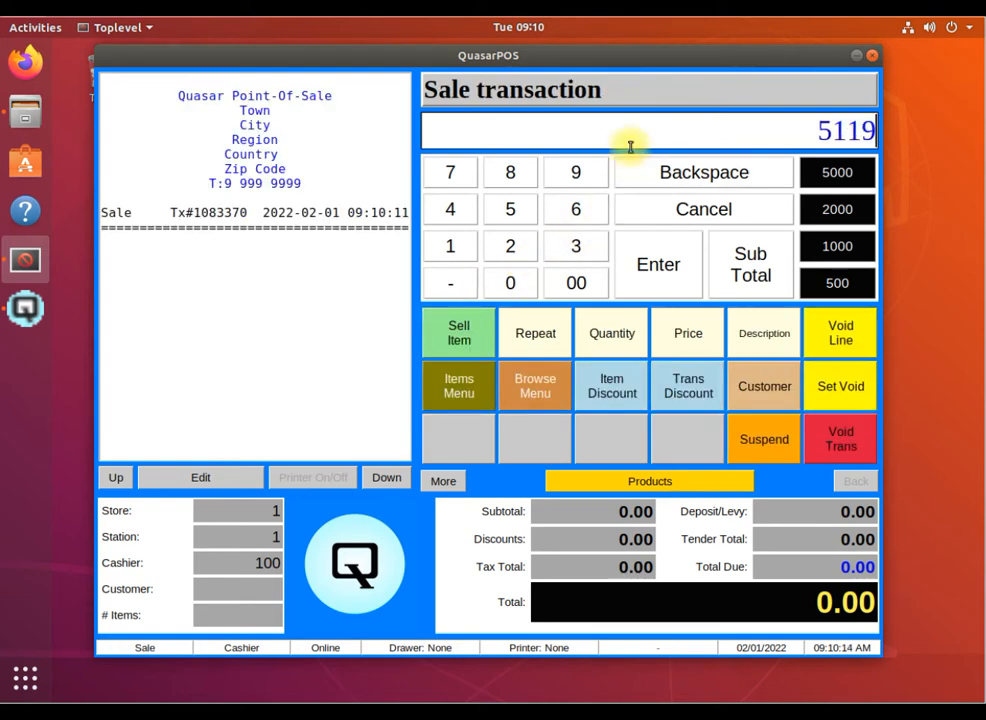
pyautogui.press('Return')
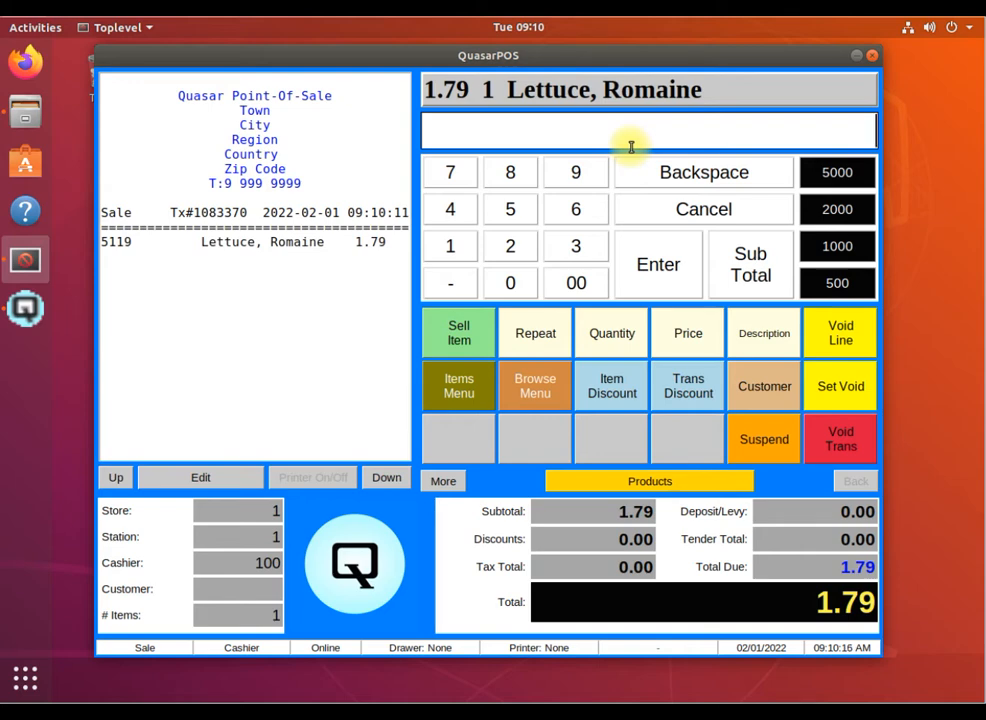
pyautogui.click(830, 280)
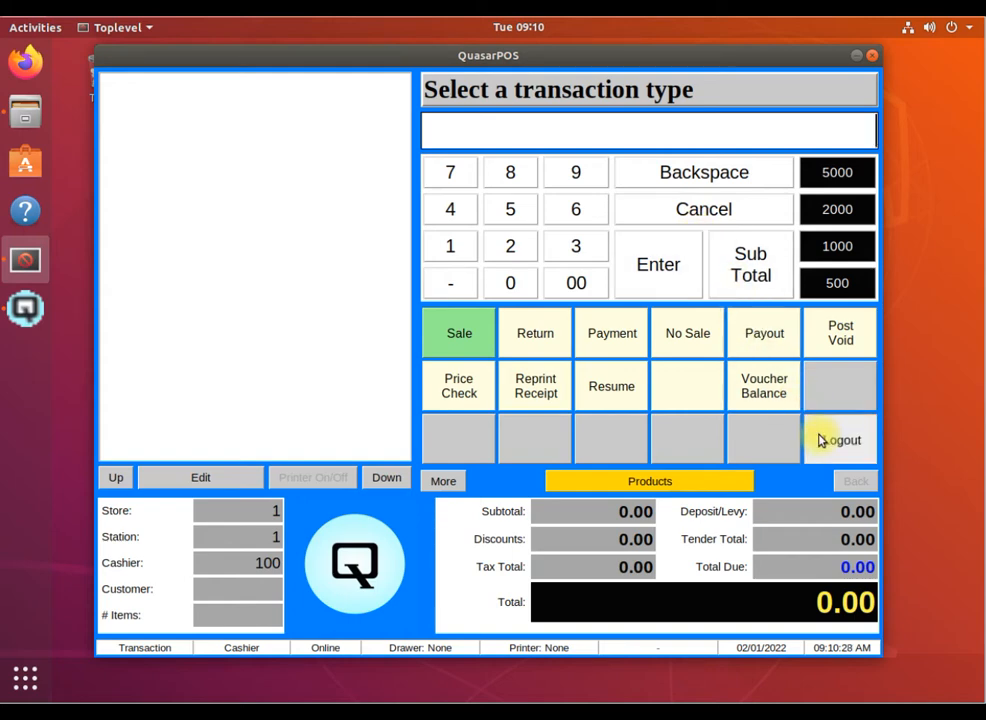
pyautogui.click(820, 439)
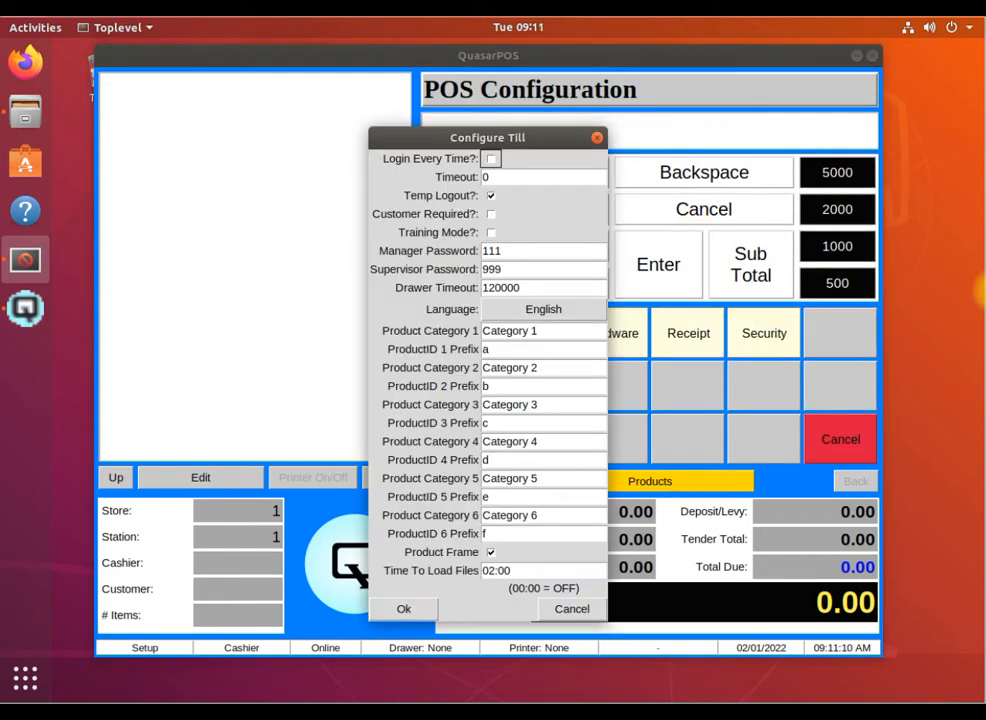
# Turn on Login Every Time, save the till configuration, and log in as the cashier
pyautogui.click(491, 158)
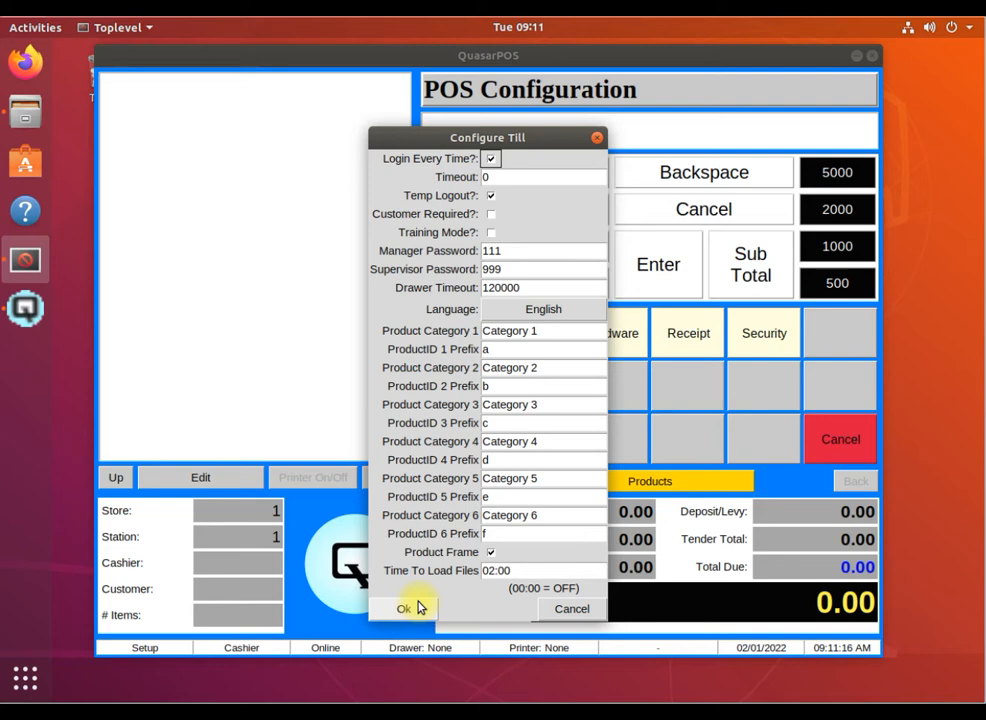
pyautogui.click(412, 607)
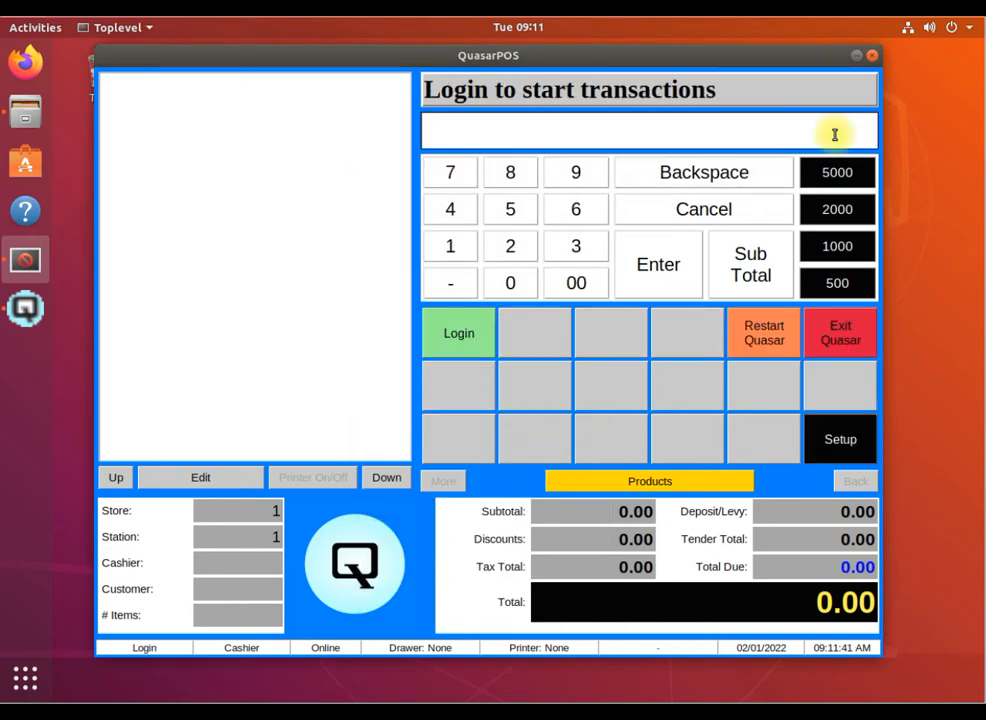
pyautogui.write('100')
pyautogui.press('Return')
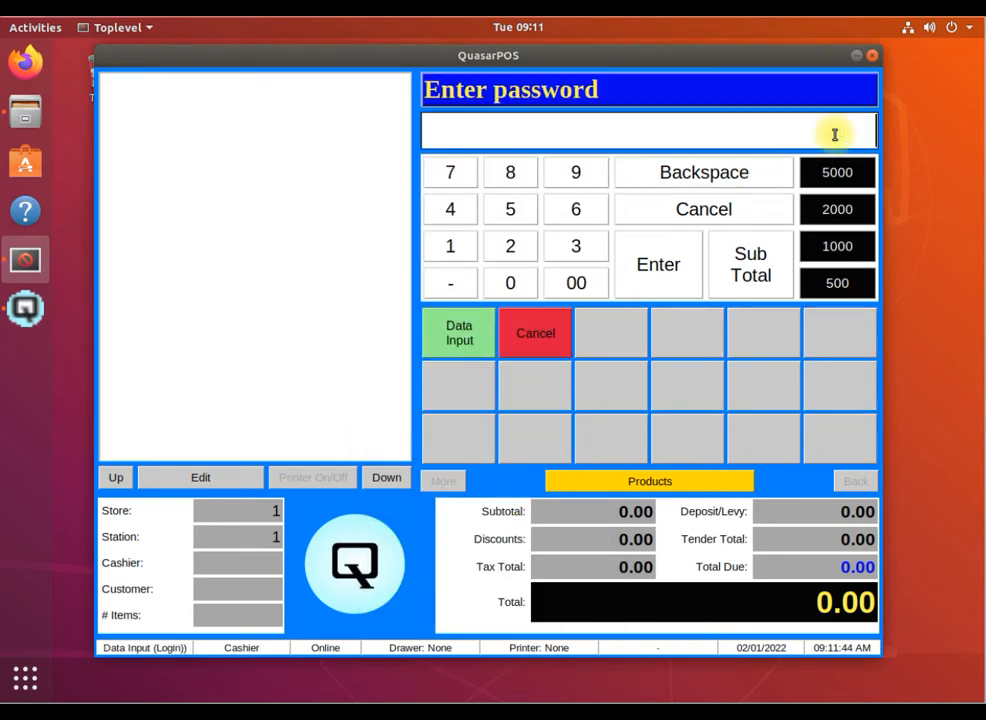
pyautogui.write('100')
pyautogui.press('Return')
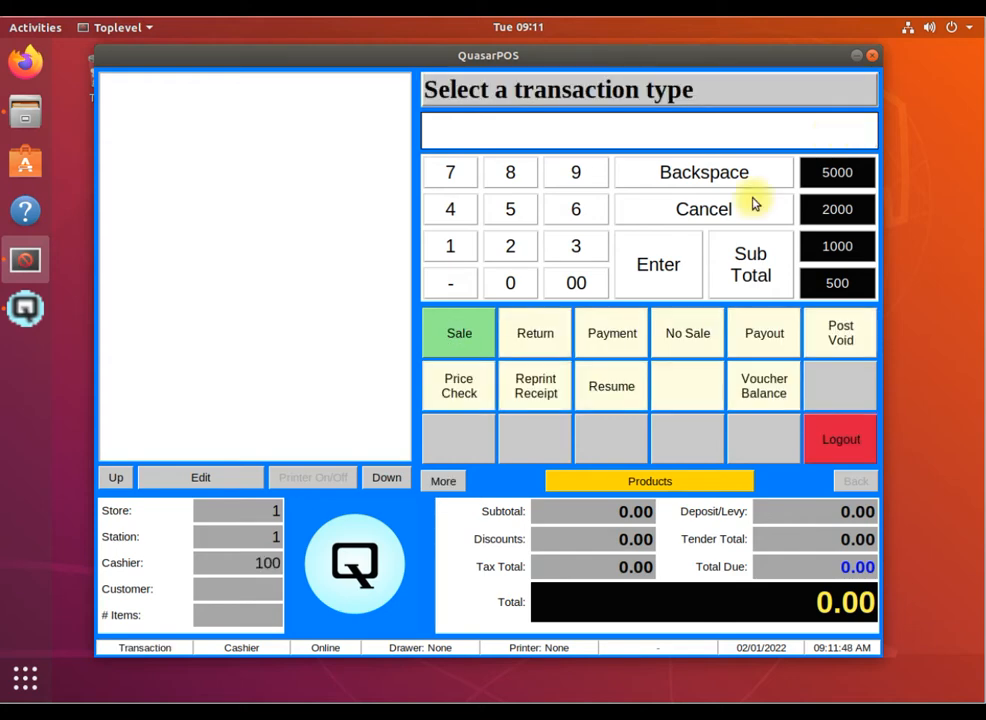
# Start a sale of one Romaine lettuce (item 5119) and tender 5.00 cash
pyautogui.press('Return')
pyautogui.write('5119')
pyautogui.press('Return')
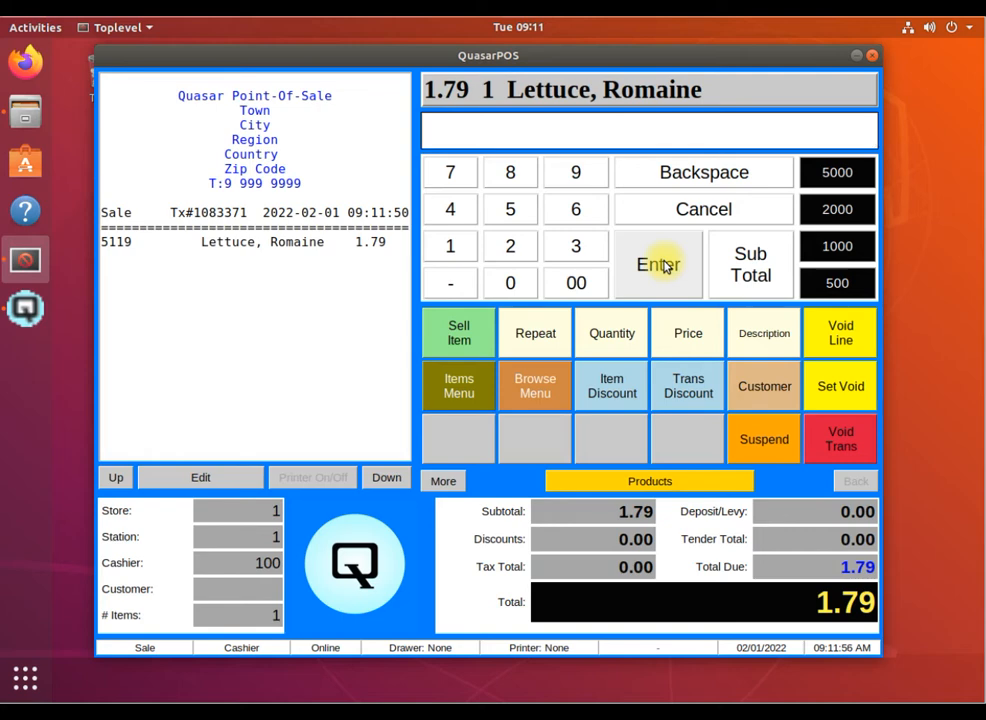
pyautogui.click(858, 290)
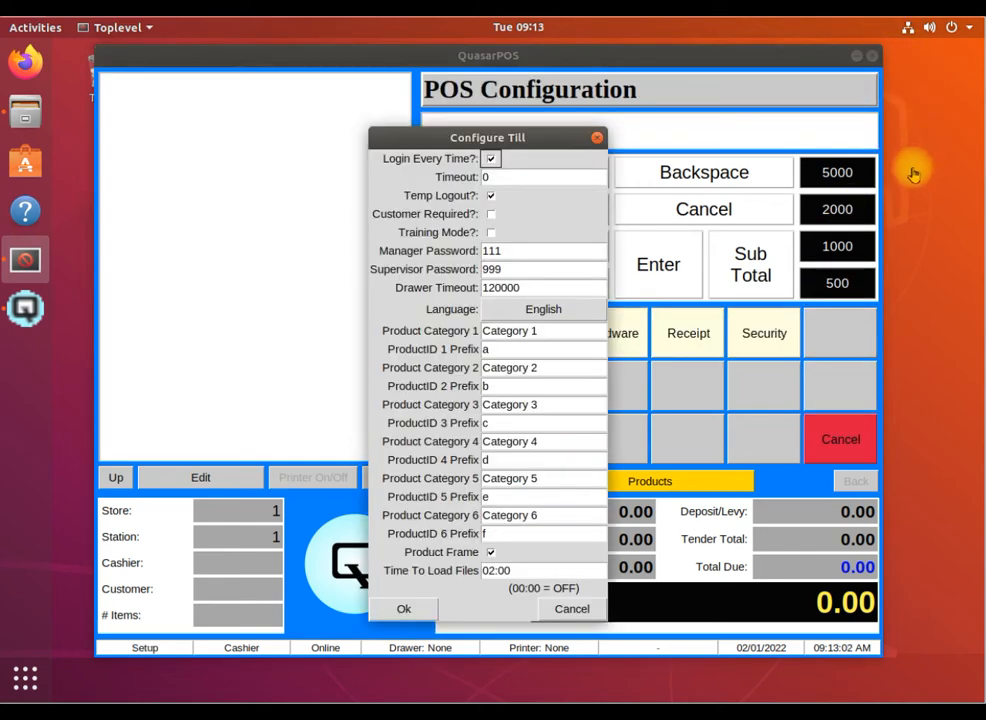
# Set the till Timeout to 10, turn off Login Every Time, and save
pyautogui.click(521, 178)
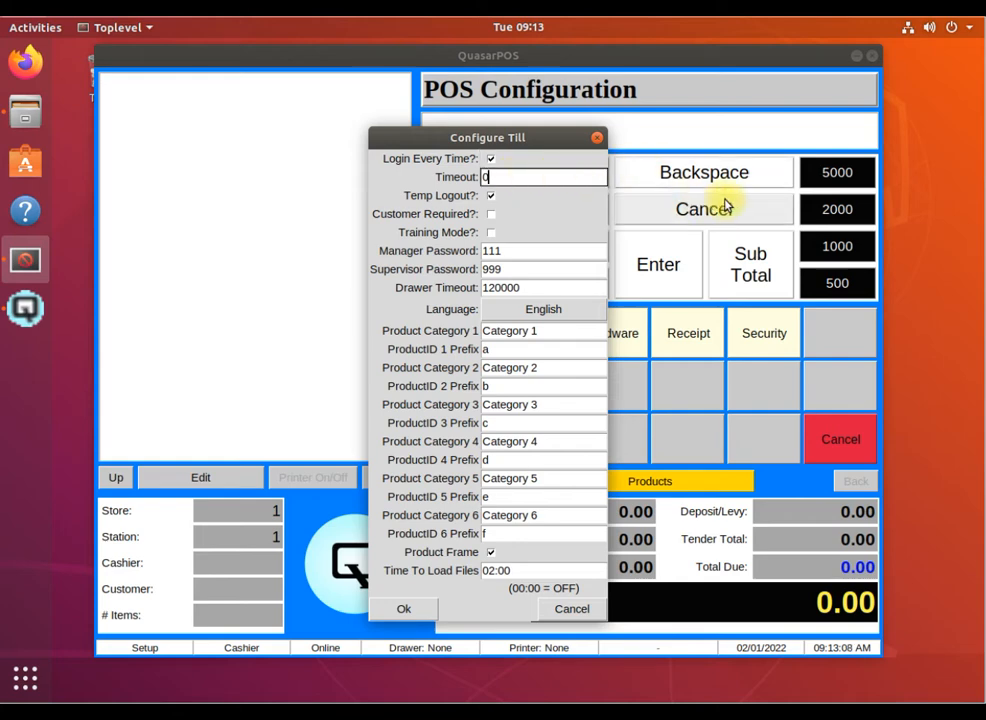
pyautogui.write('10')
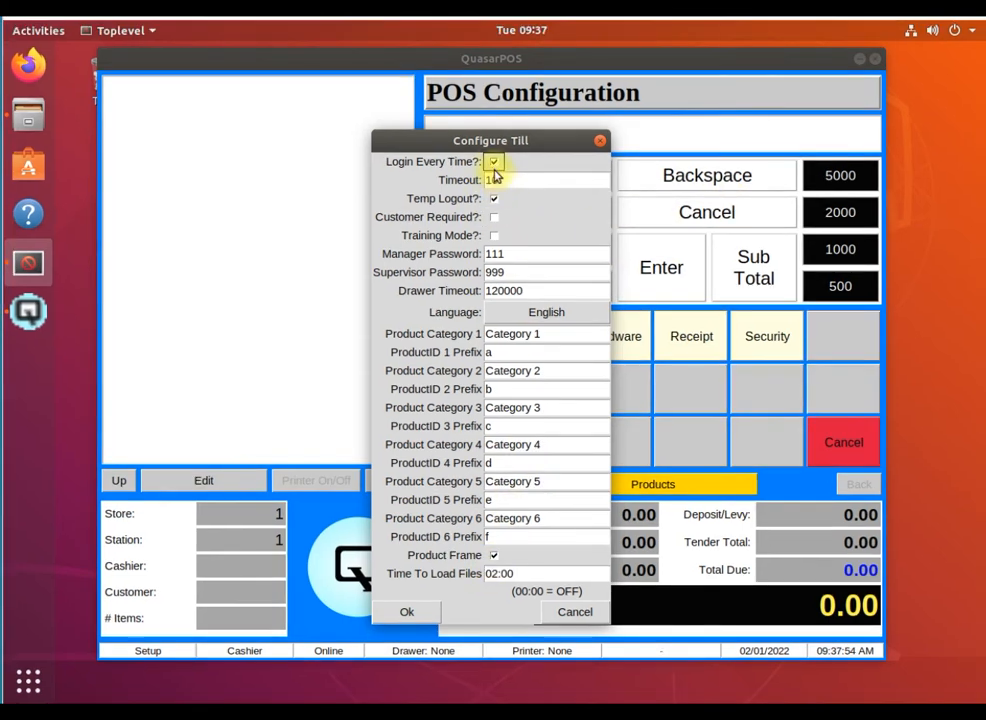
pyautogui.click(490, 158)
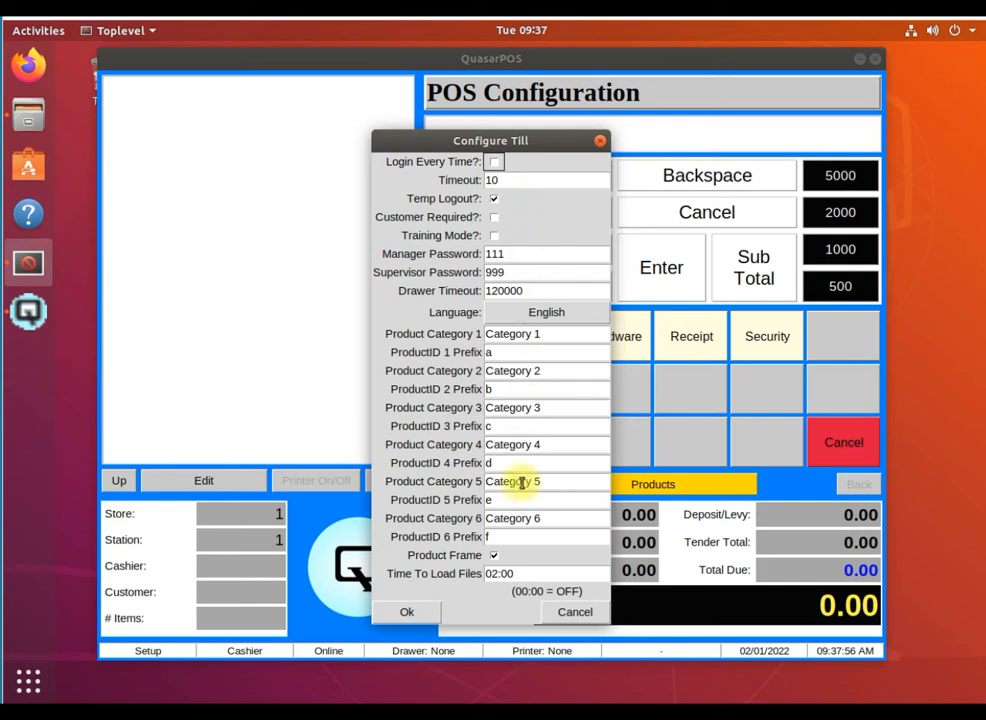
pyautogui.click(400, 612)
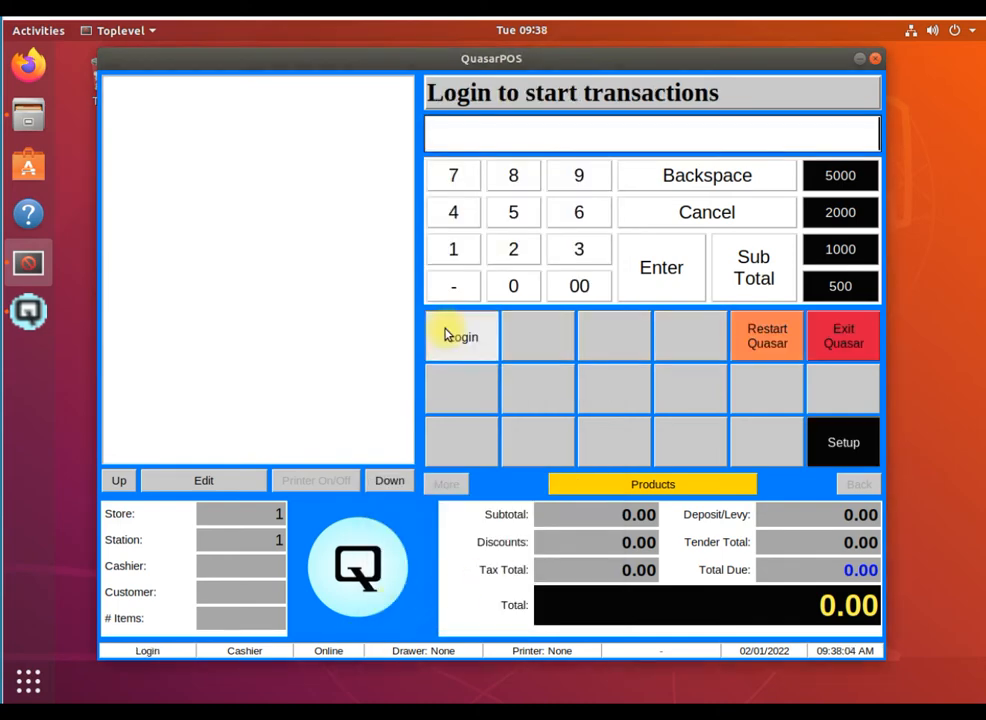
# Log in with the cashier id and password
pyautogui.click(450, 333)
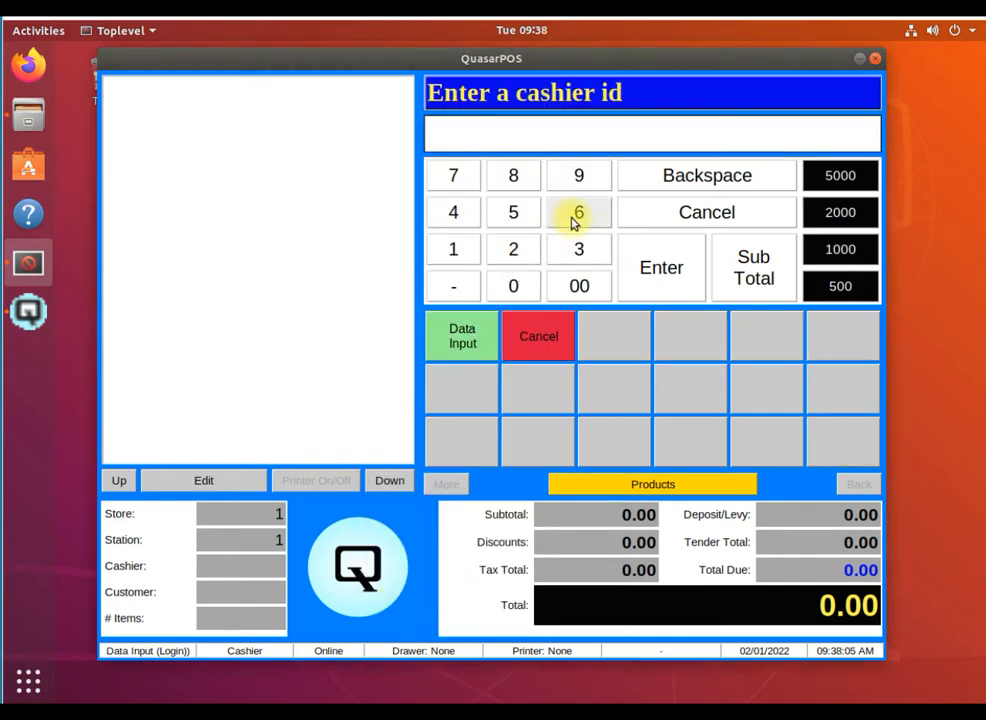
pyautogui.write('100')
pyautogui.press('Return')
pyautogui.write('100')
pyautogui.press('Return')
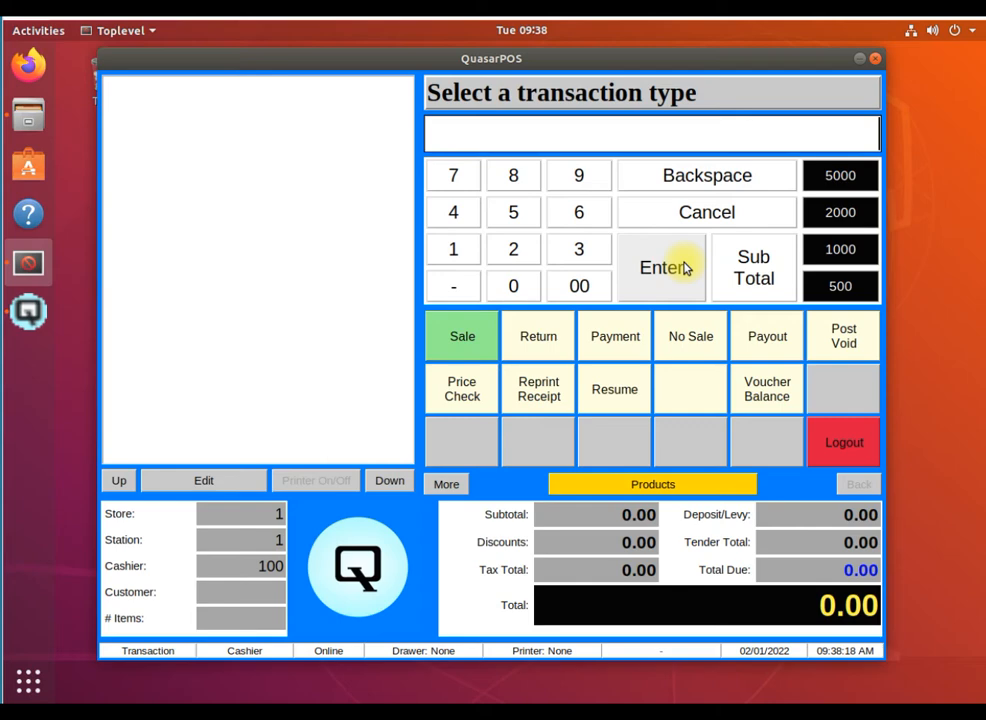
# Trigger a temporary logout, then resume the session by entering the cashier password
pyautogui.click(686, 268)
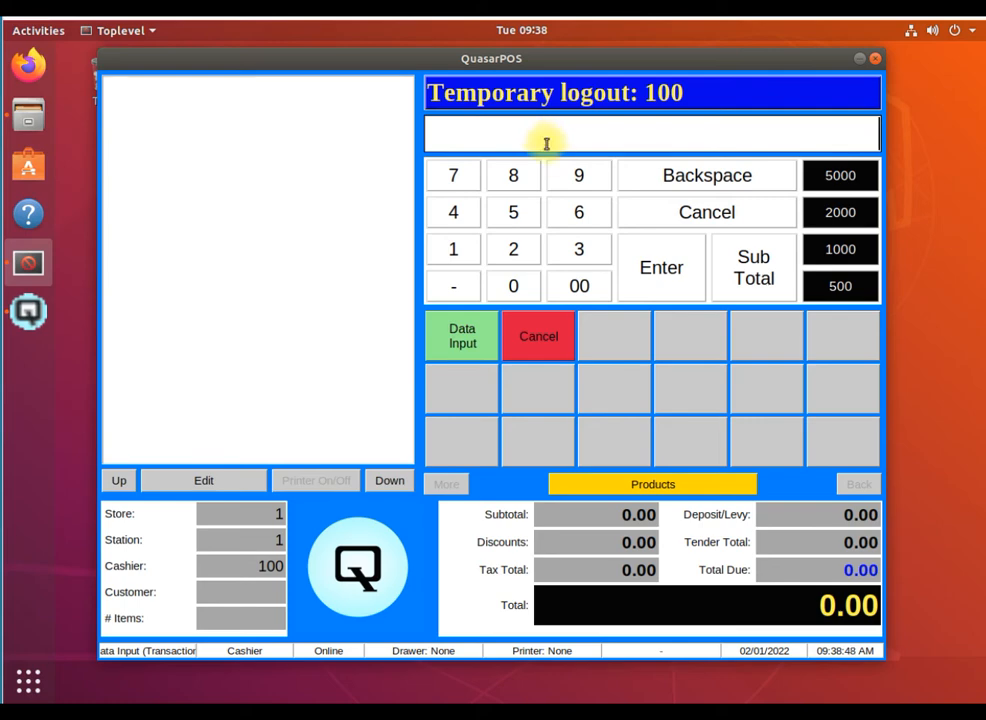
pyautogui.write('***')
pyautogui.press('Return')
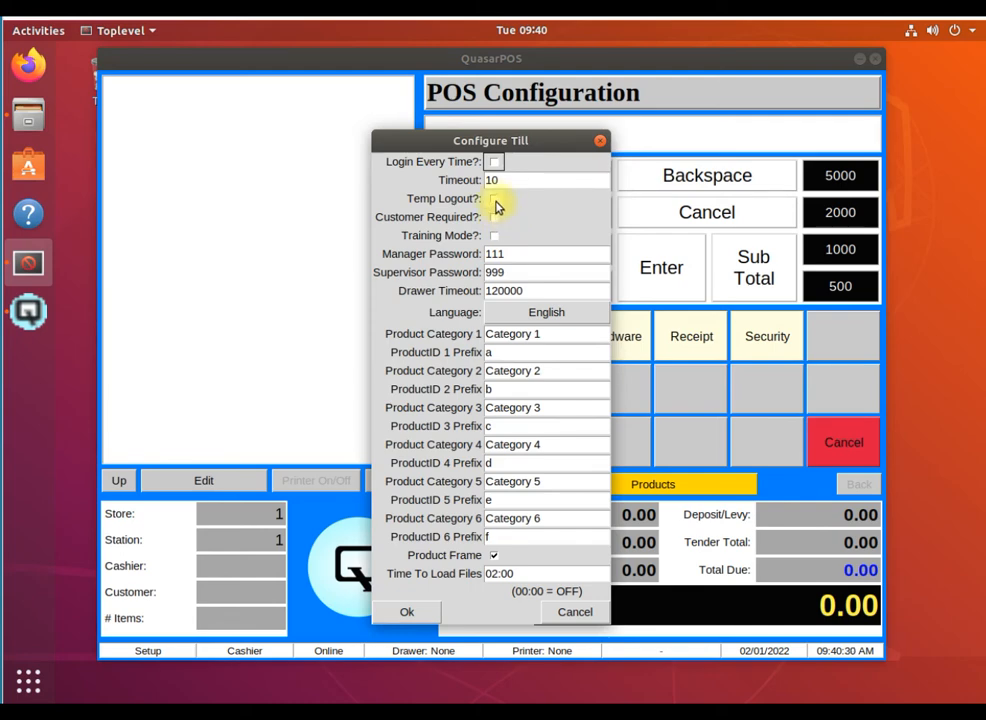
# Change Timeout to 0, tick Customer Required, save, and exit setup to the login screen
pyautogui.click(504, 179)
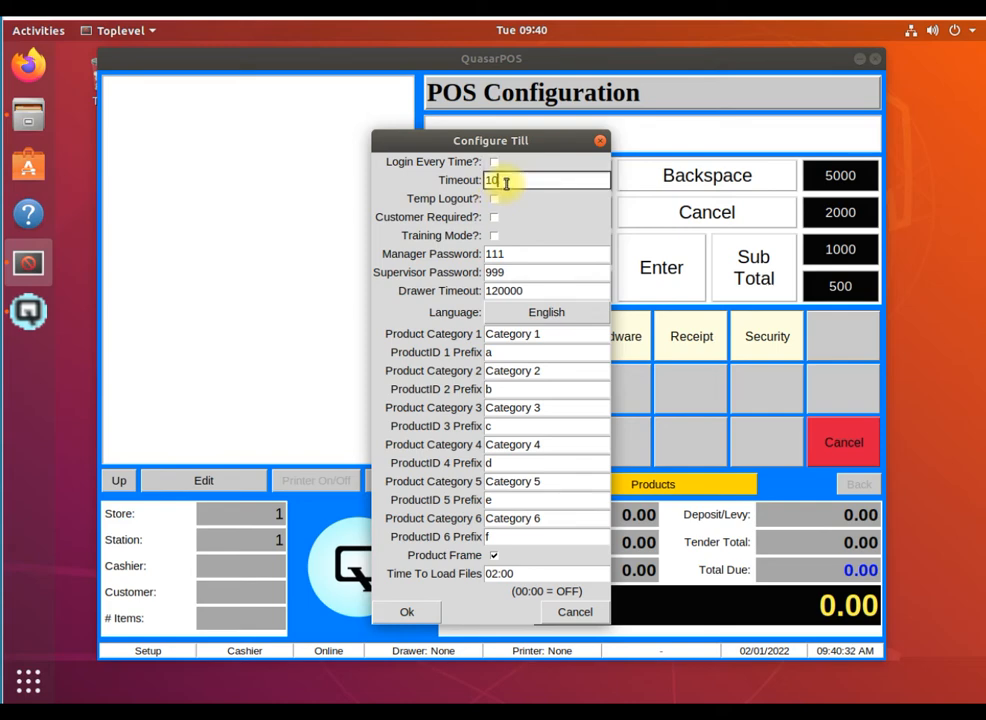
pyautogui.press('BackSpace')
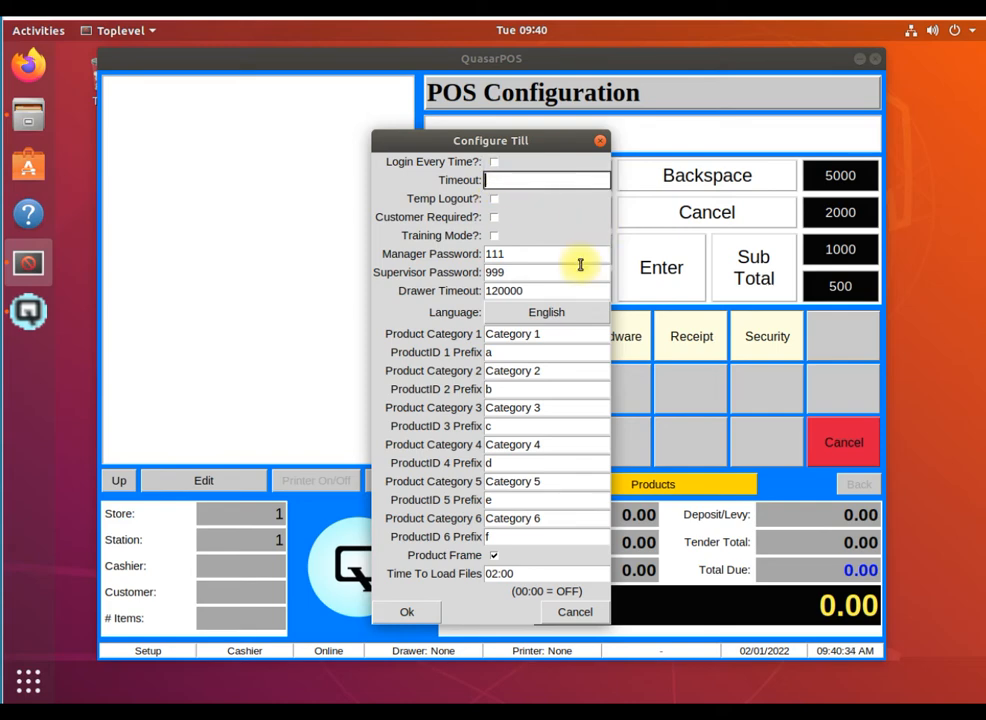
pyautogui.write('0')
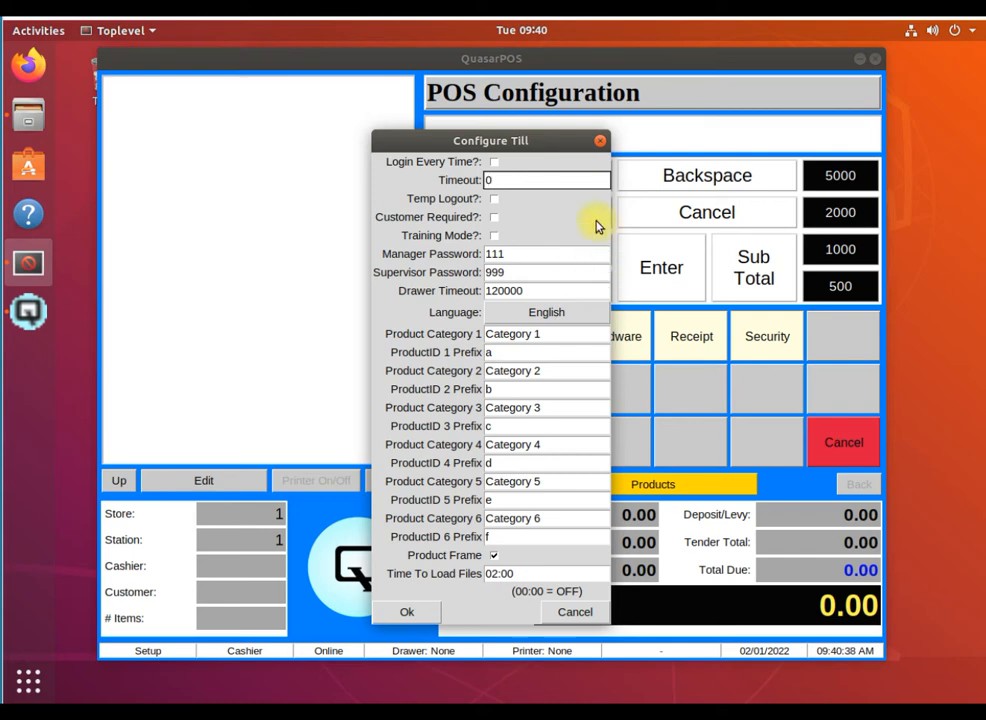
pyautogui.click(493, 219)
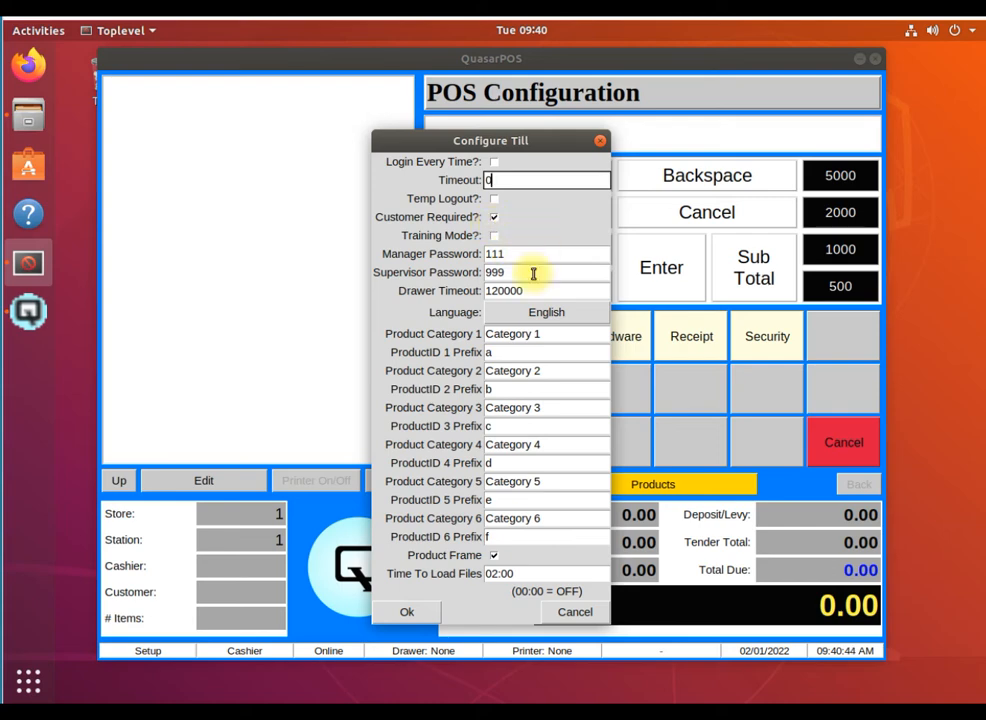
pyautogui.click(408, 612)
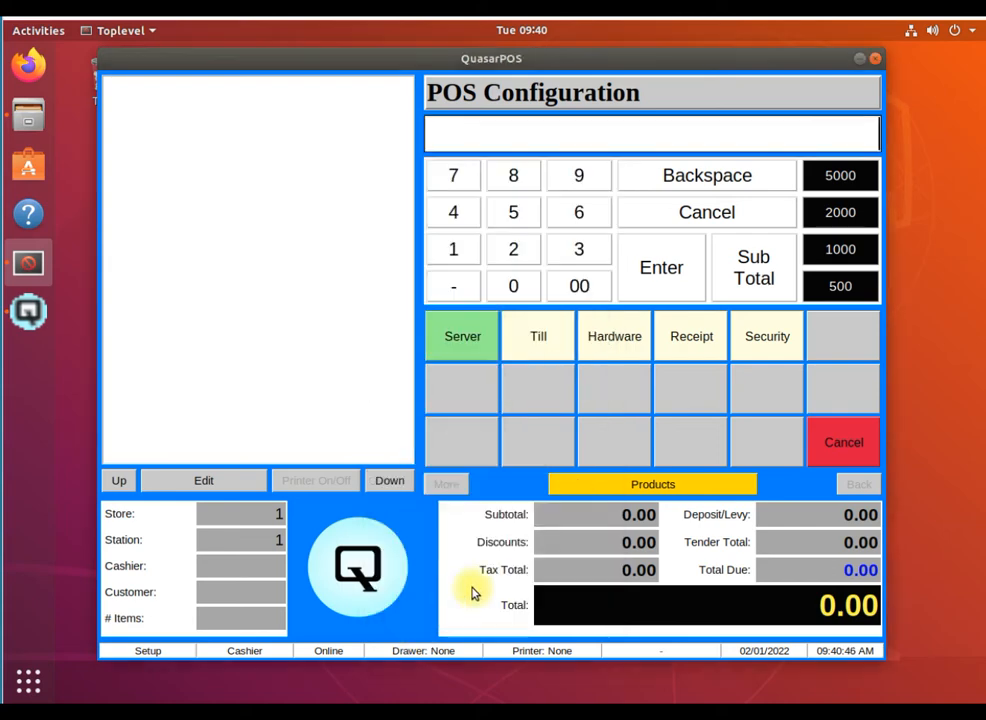
pyautogui.click(843, 442)
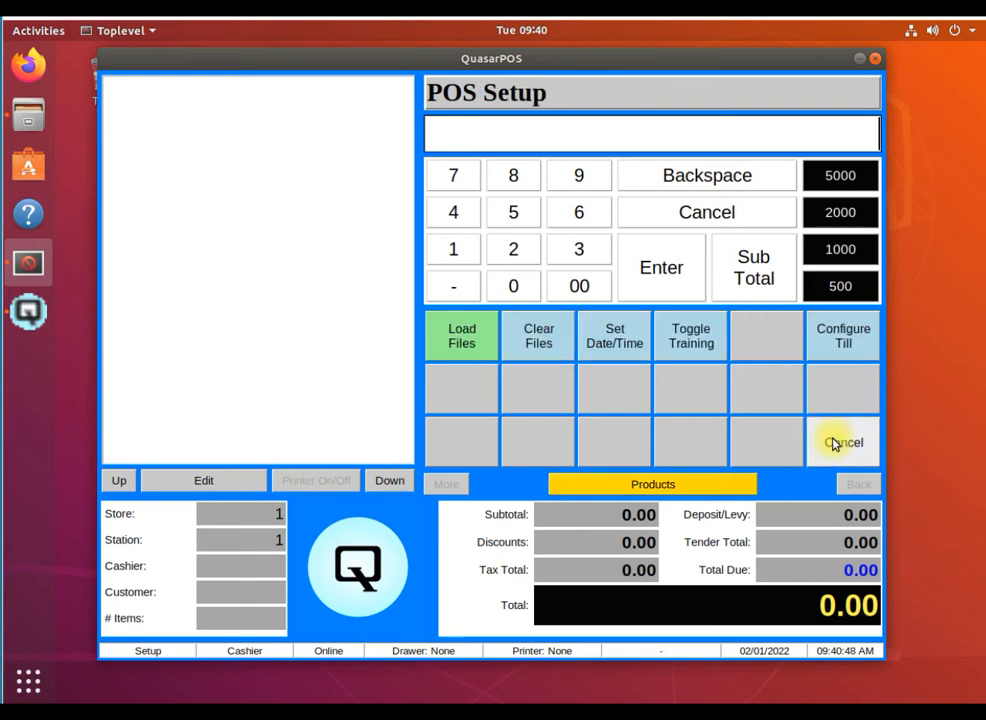
pyautogui.click(835, 445)
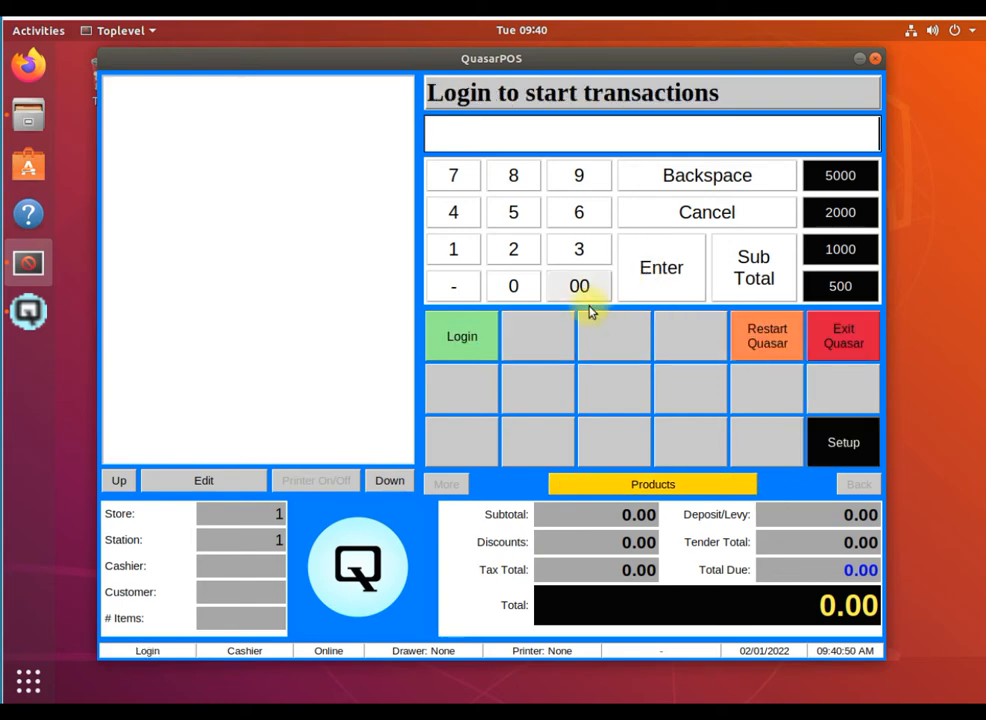
# Log in as the cashier and start a sale, which now prompts for a customer id
pyautogui.click(469, 354)
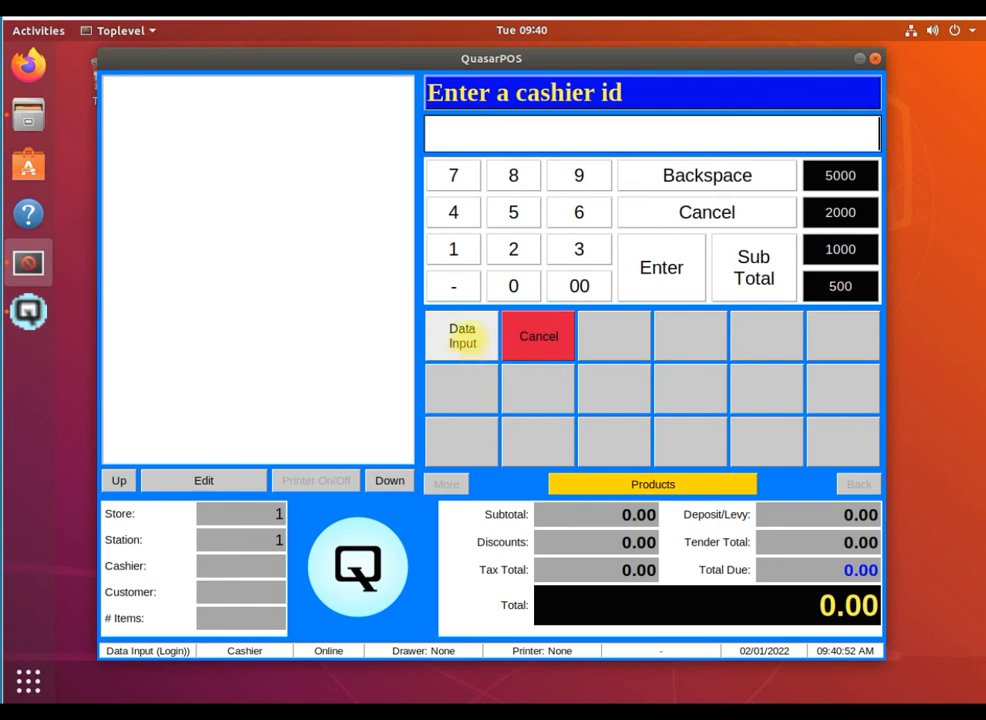
pyautogui.write('100')
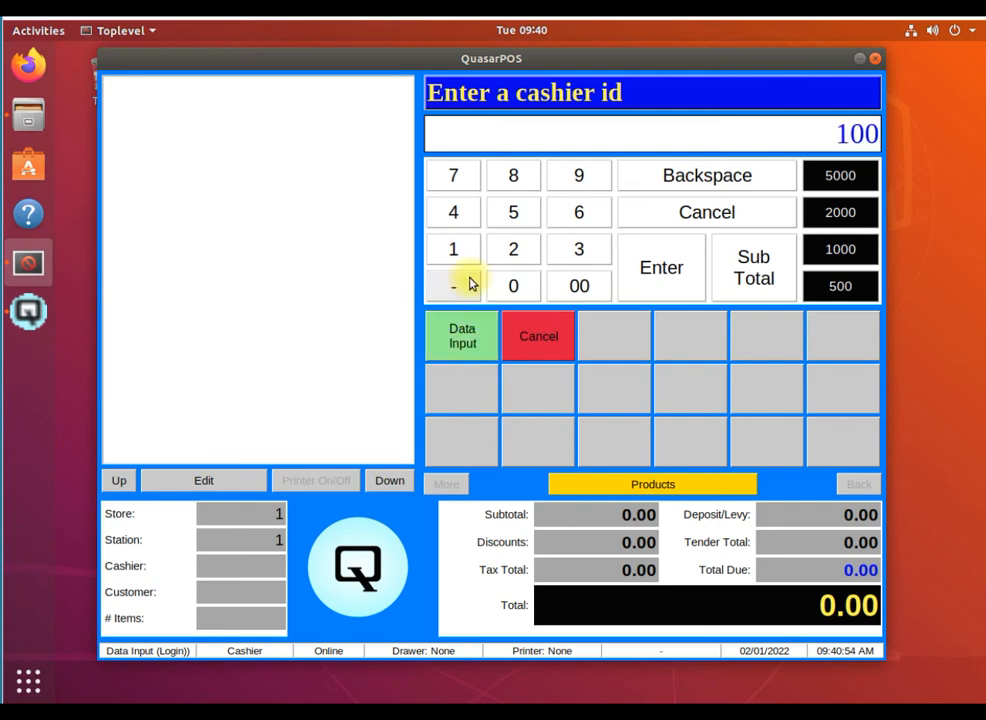
pyautogui.press('Return')
pyautogui.write('100')
pyautogui.press('Return')
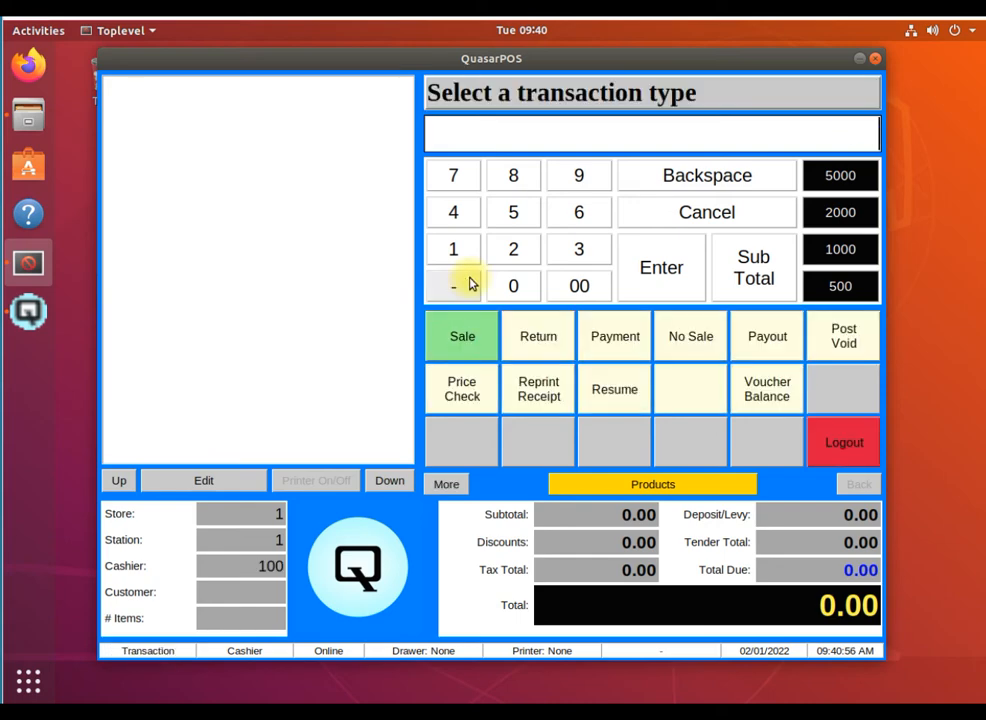
pyautogui.click(458, 345)
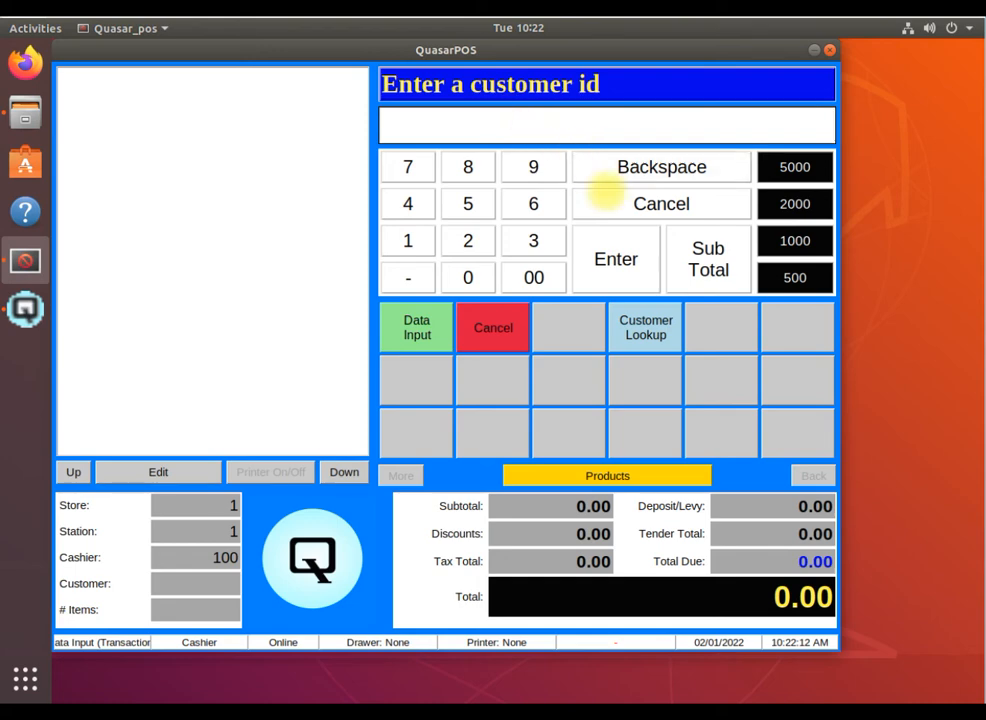
# Pick Collier Foods from the customer lookup list and confirm it for the sale
pyautogui.click(635, 327)
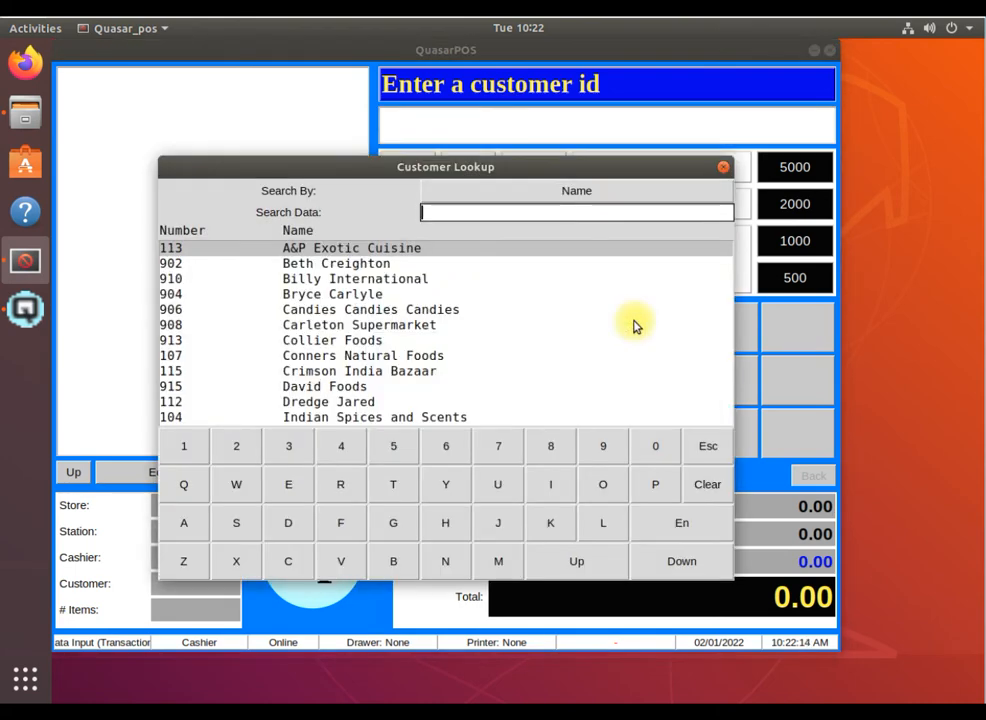
pyautogui.click(383, 341)
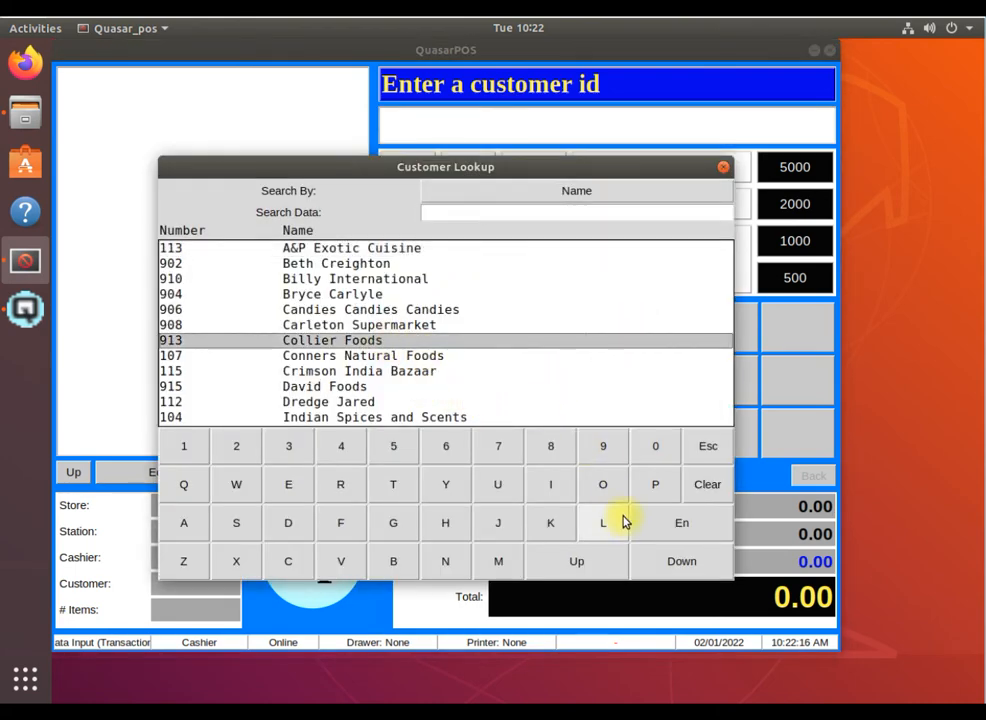
pyautogui.click(667, 522)
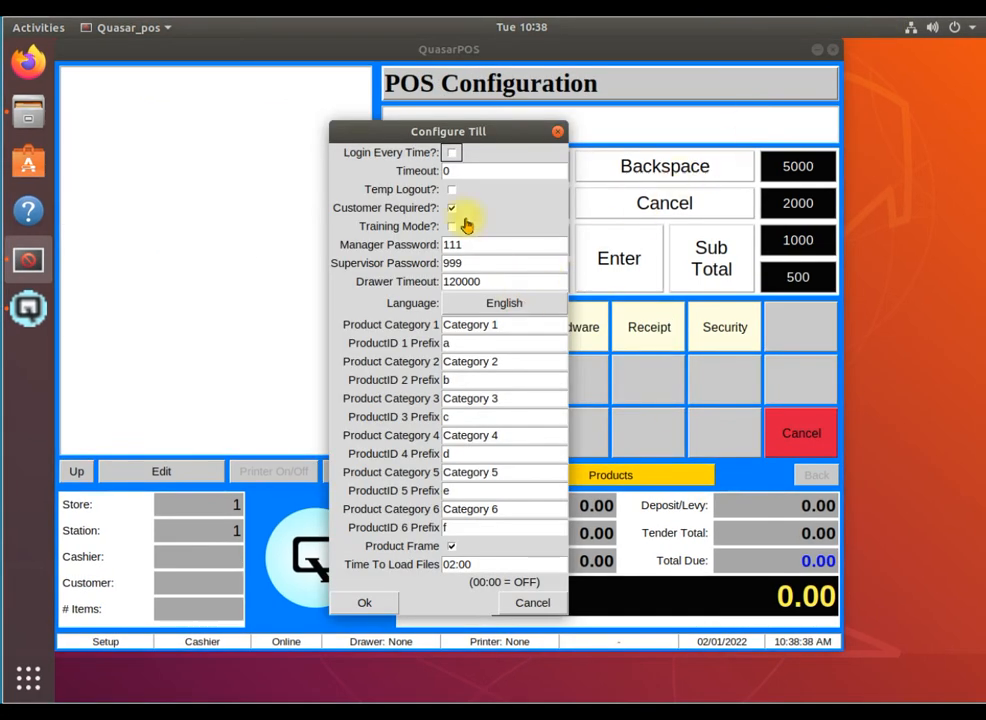
# Untick Customer Required, tick Training Mode, and save the till settings
pyautogui.click(453, 210)
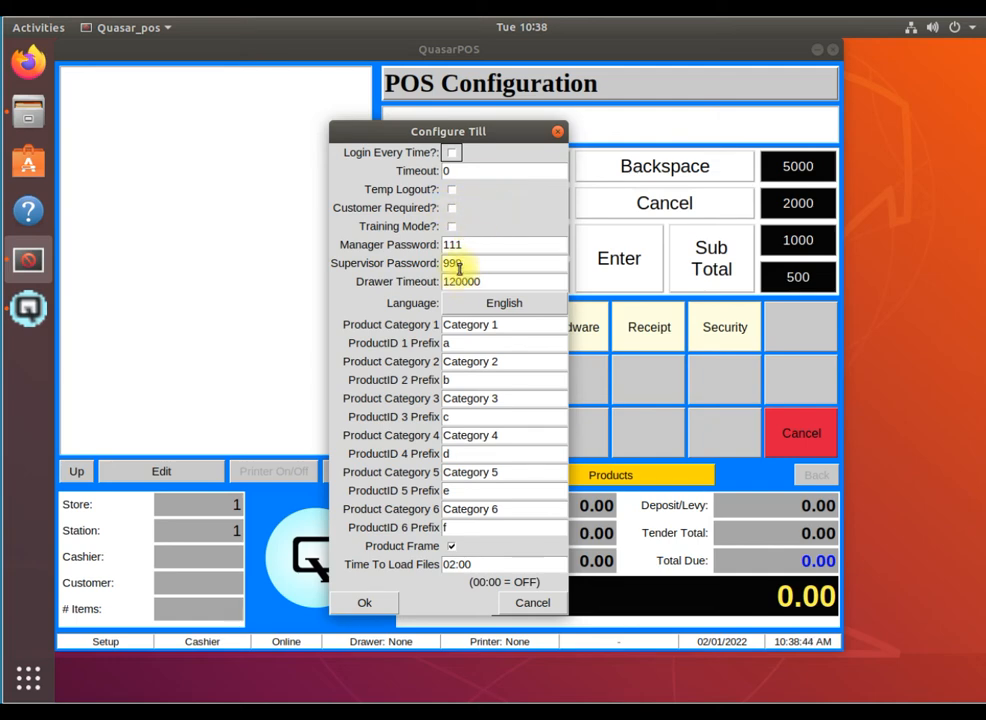
pyautogui.click(453, 228)
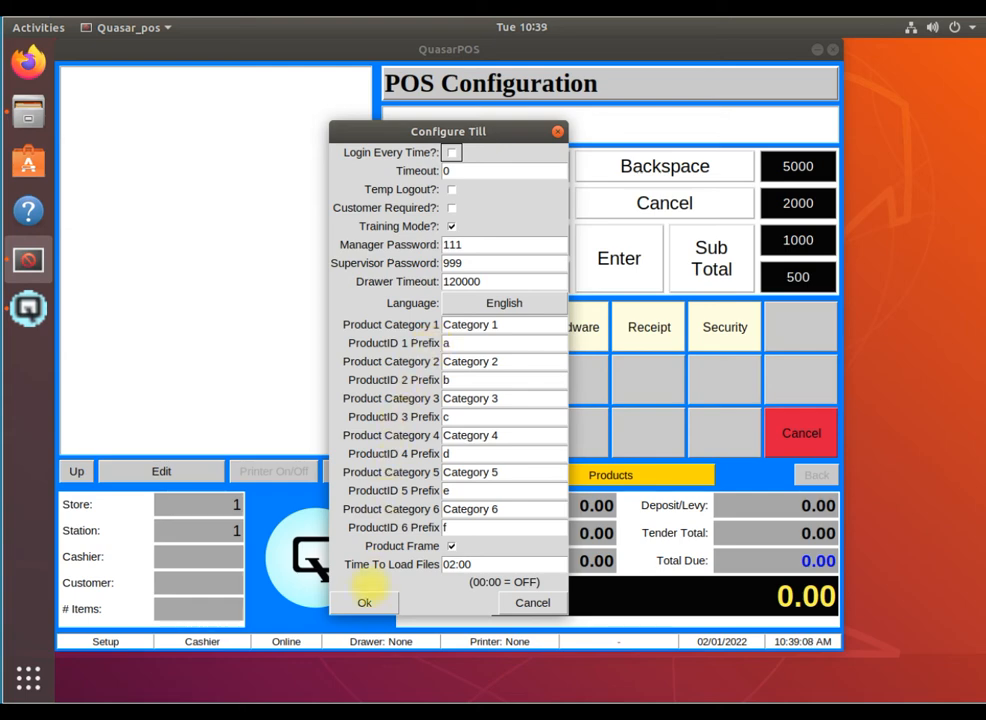
pyautogui.click(366, 605)
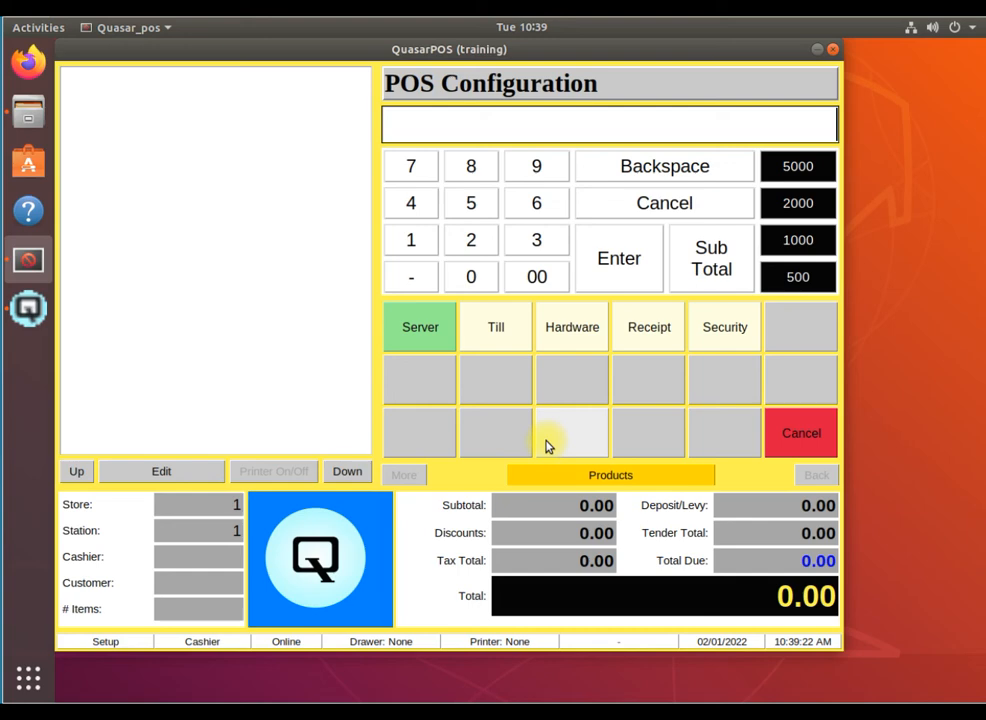
# Reopen Configure Till, clear Training Mode, and select the Drawer Timeout field (120000)
pyautogui.click(496, 327)
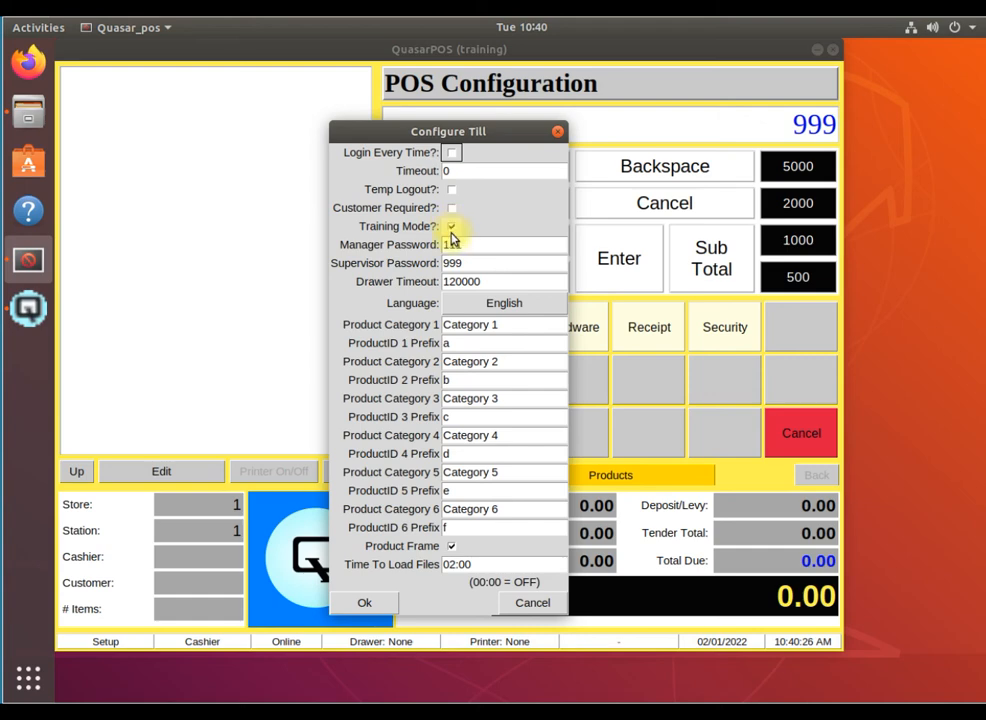
pyautogui.click(451, 228)
pyautogui.click(502, 281)
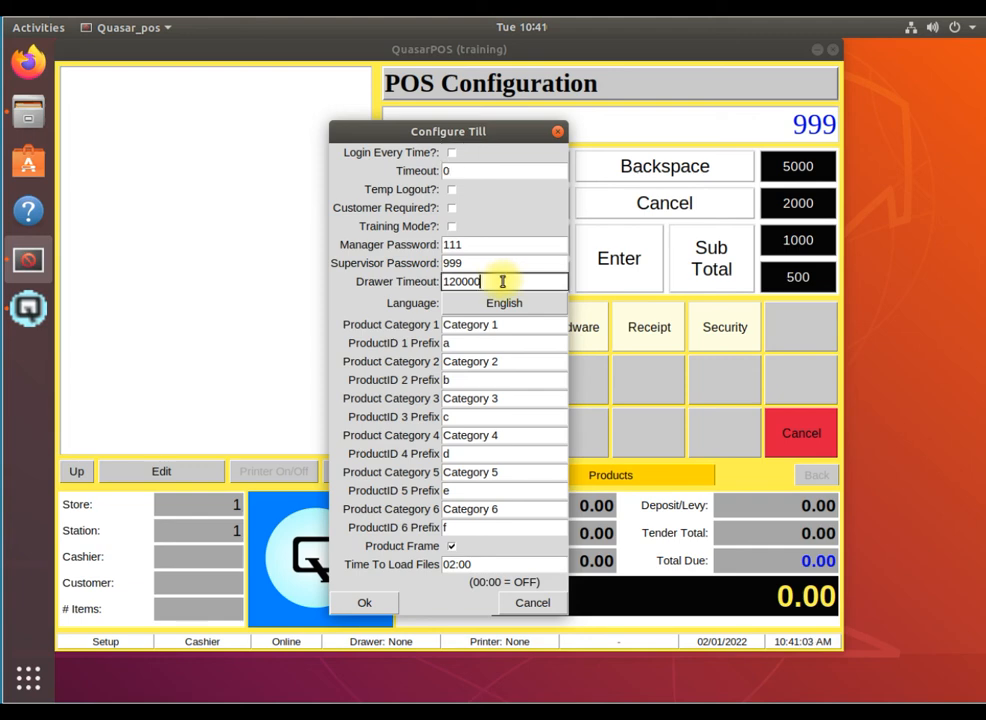